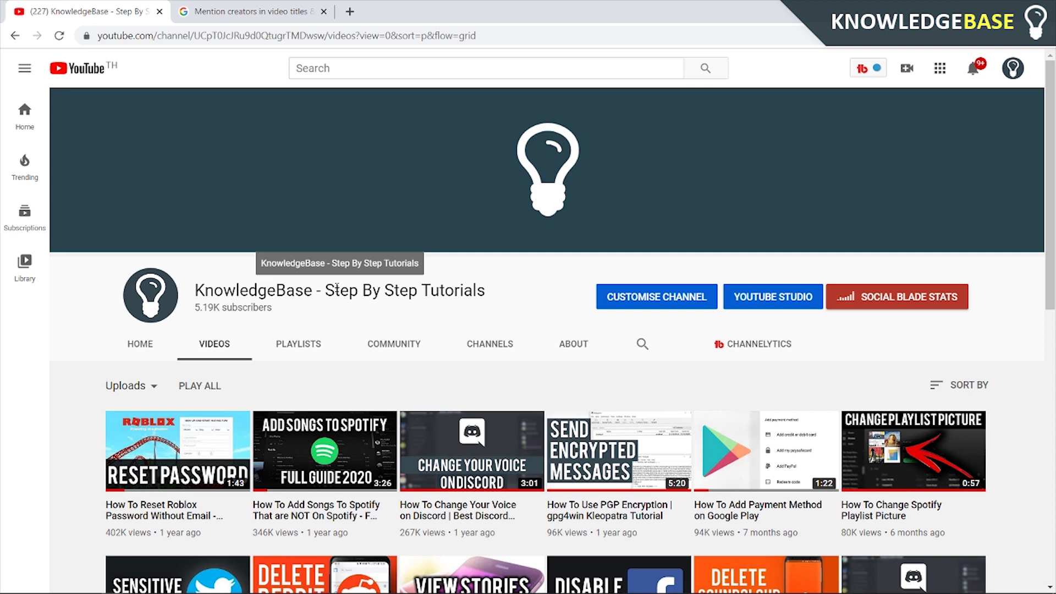
# Step: Enter YouTube Studio from the account menu and list the channel's uploaded videos
pyautogui.click(1014, 67)
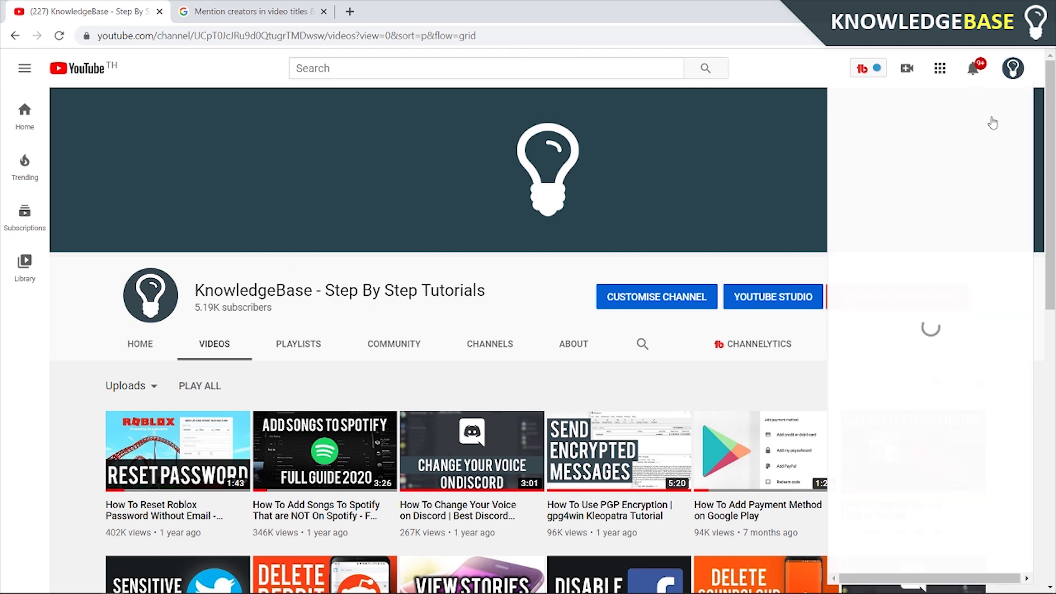
pyautogui.click(903, 211)
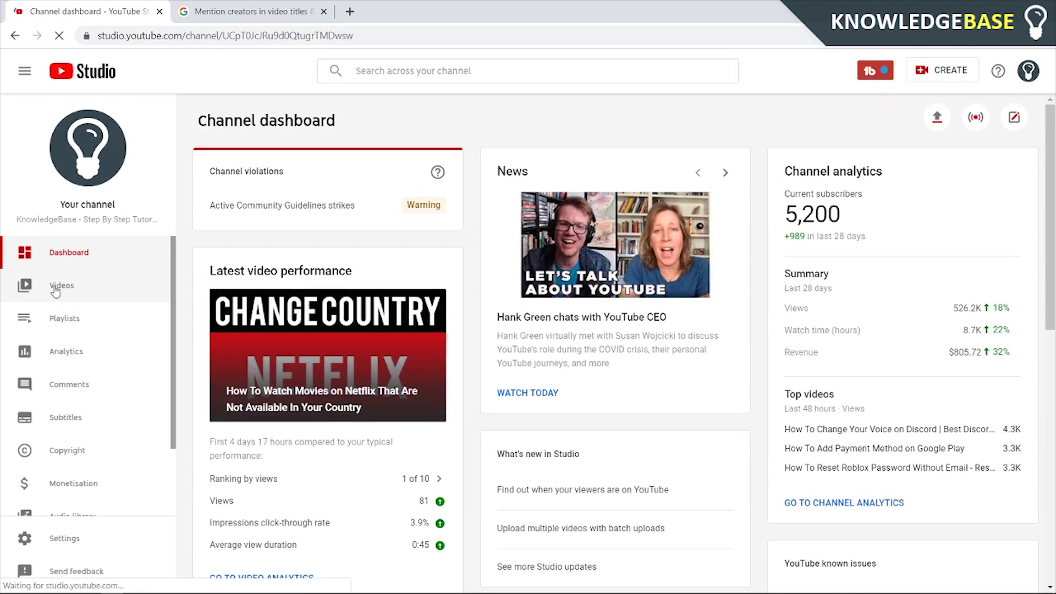
pyautogui.click(55, 291)
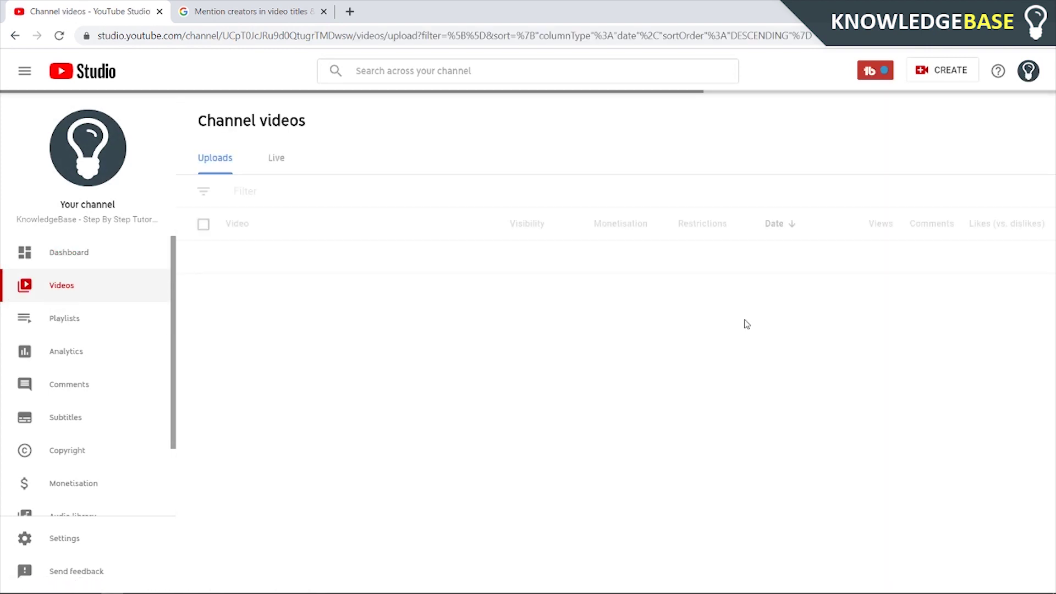
pyautogui.scroll(-5, 746, 324)
pyautogui.scroll(-5, 1053, 453)
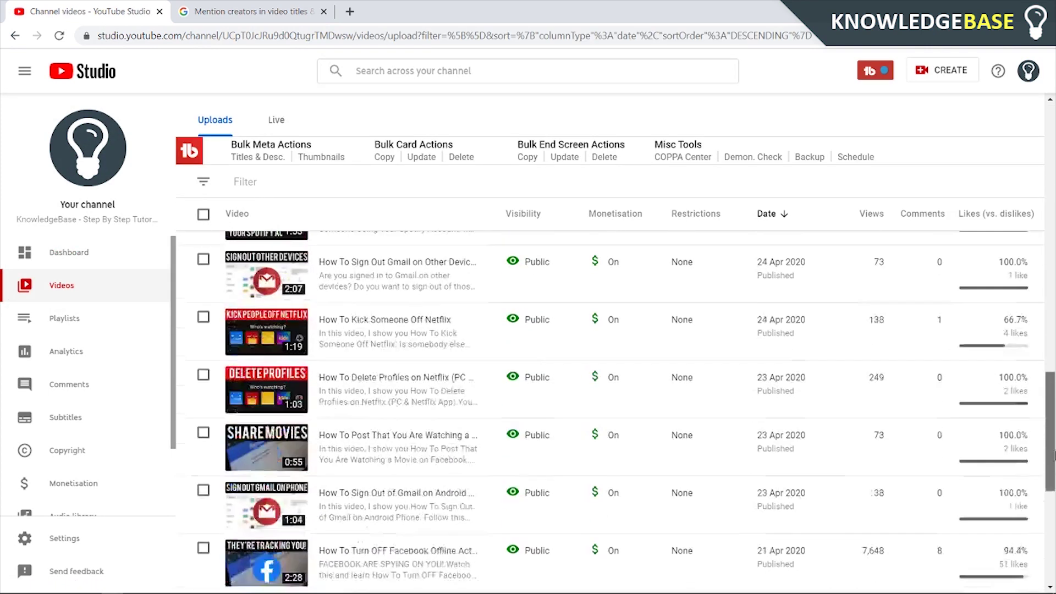
pyautogui.scroll(-5, 1053, 452)
# Step: Page through the uploads, then move to the help article on mentioning creators
pyautogui.click(1009, 519)
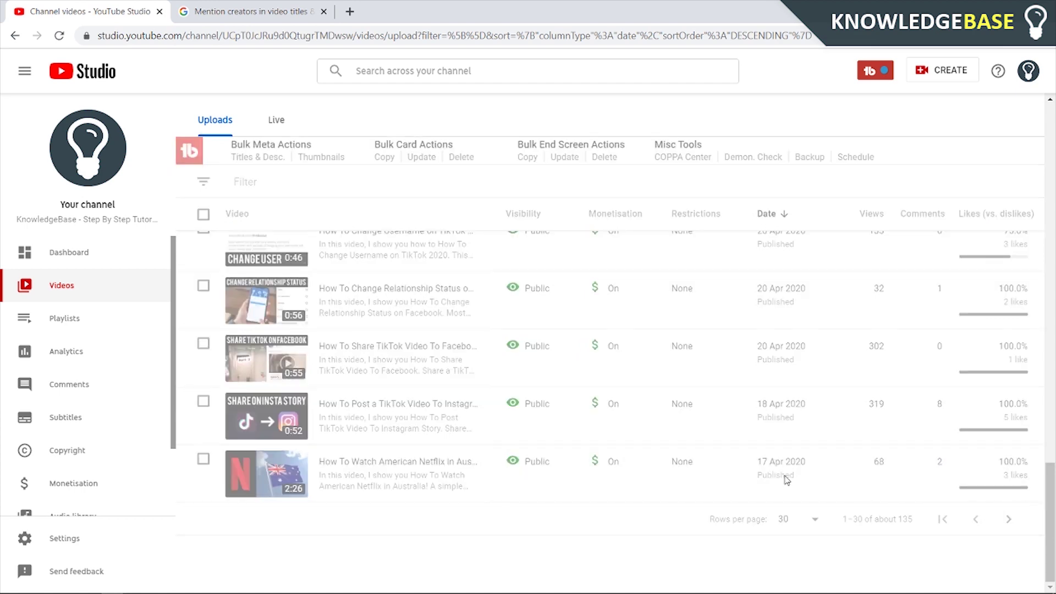
pyautogui.click(248, 12)
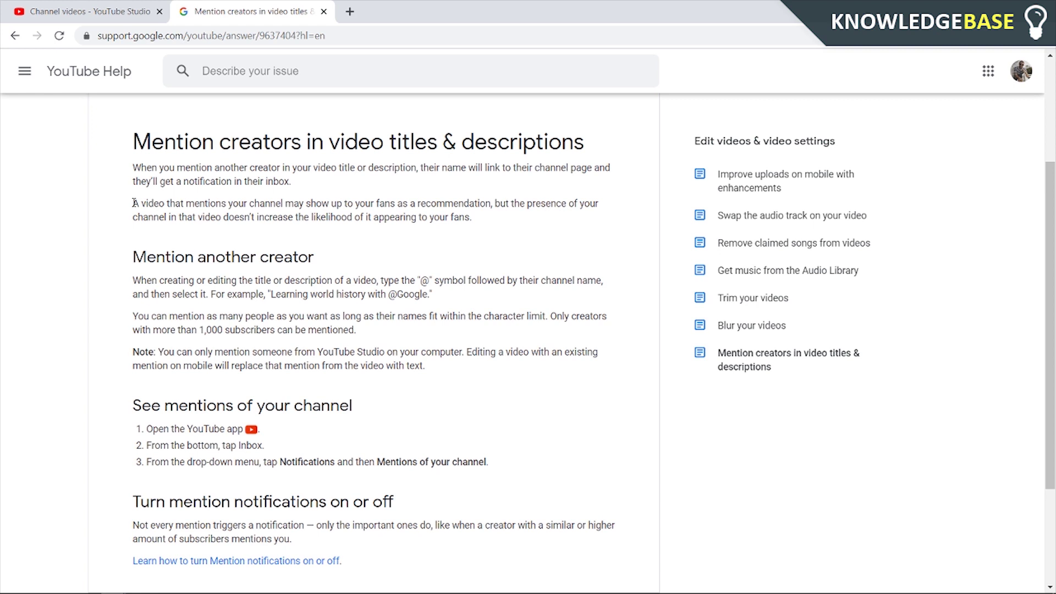
# Step: Highlight the paragraph on mentions and recommendations, then return to the Studio uploads list
pyautogui.moveTo(133, 203)
pyautogui.mouseDown()
pyautogui.moveTo(331, 217)
pyautogui.moveTo(357, 203)
pyautogui.mouseUp()
pyautogui.click(359, 203)
pyautogui.click(103, 13)
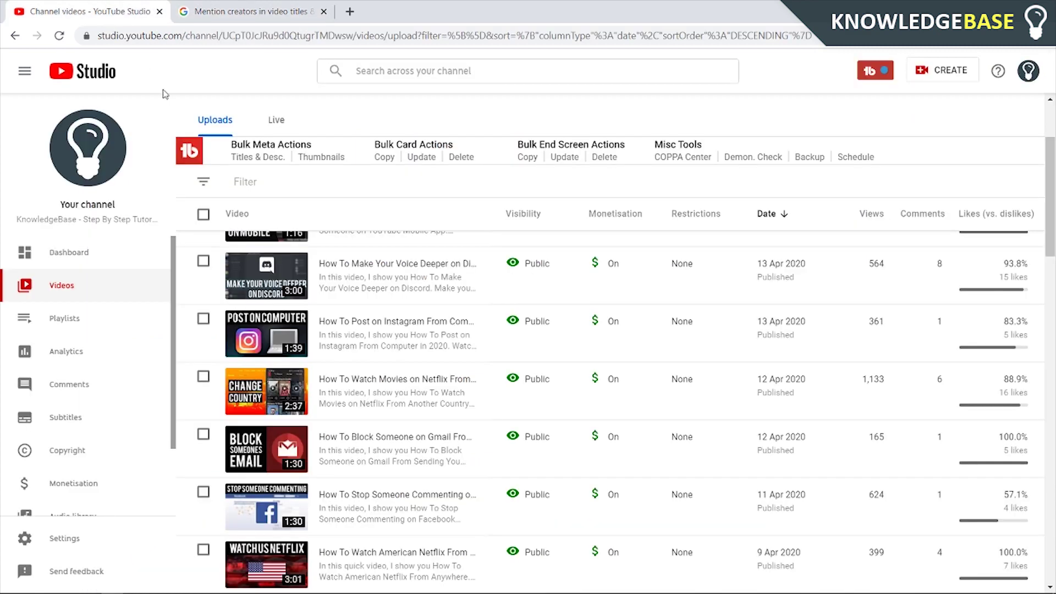
pyautogui.moveTo(489, 442)
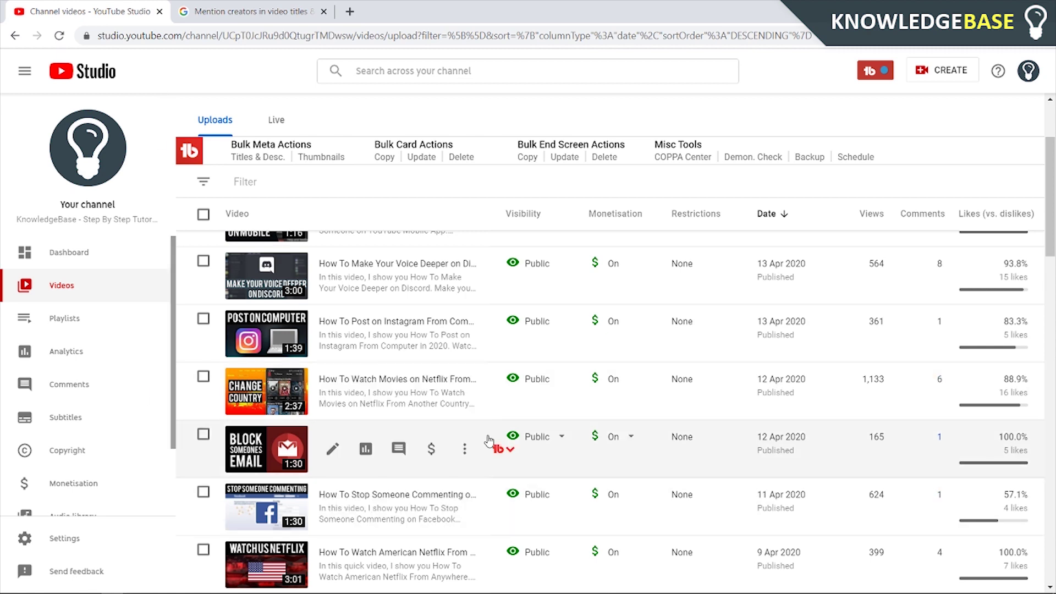
pyautogui.scroll(-4, 495, 429)
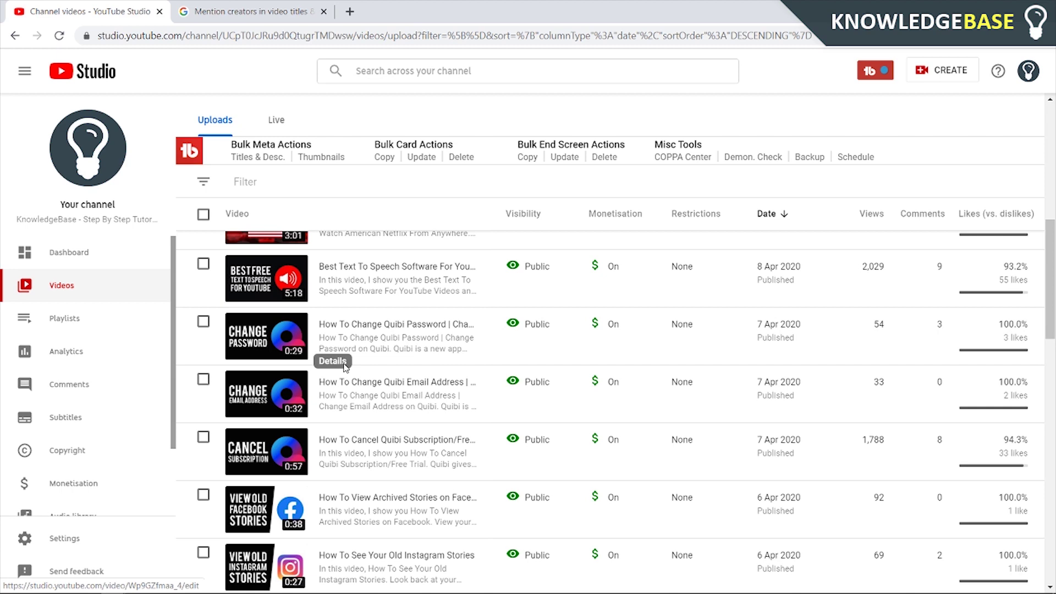
# Step: Bring up the details page of the How To Change Quibi Password video
pyautogui.click(334, 345)
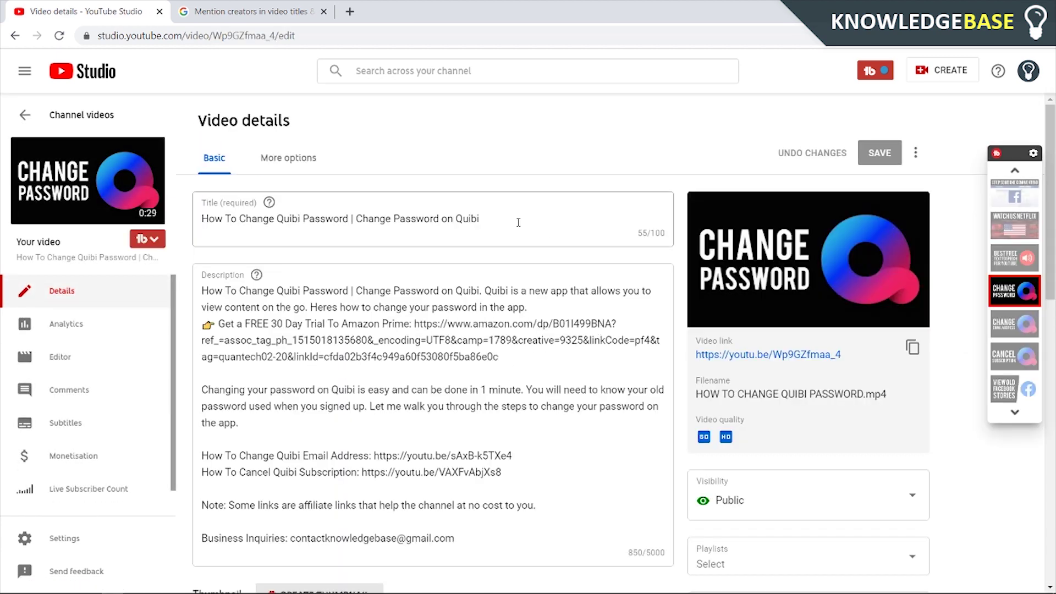
pyautogui.click(509, 216)
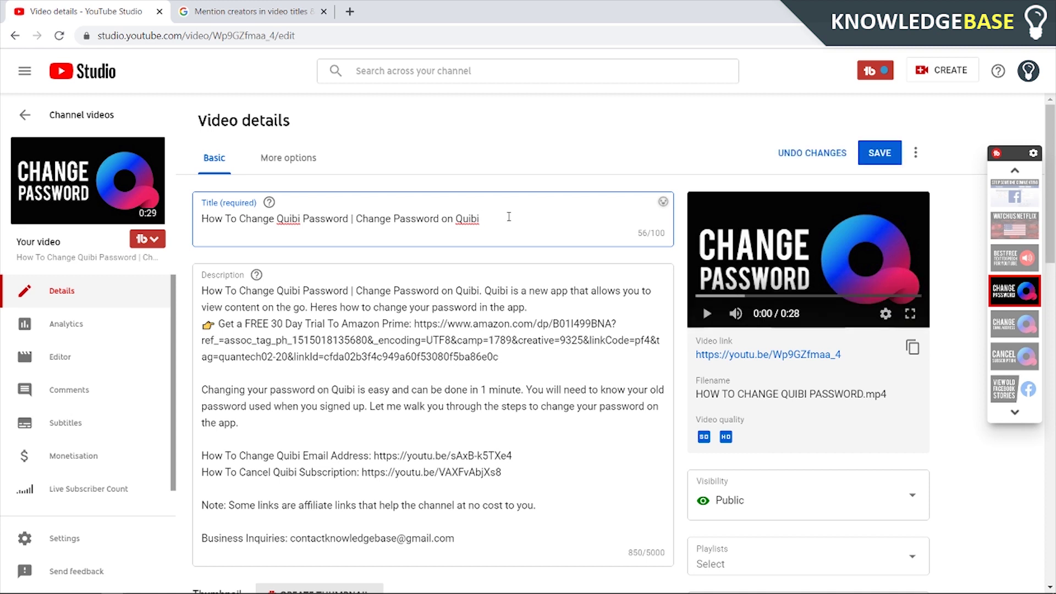
pyautogui.write('@q')
pyautogui.write('u')
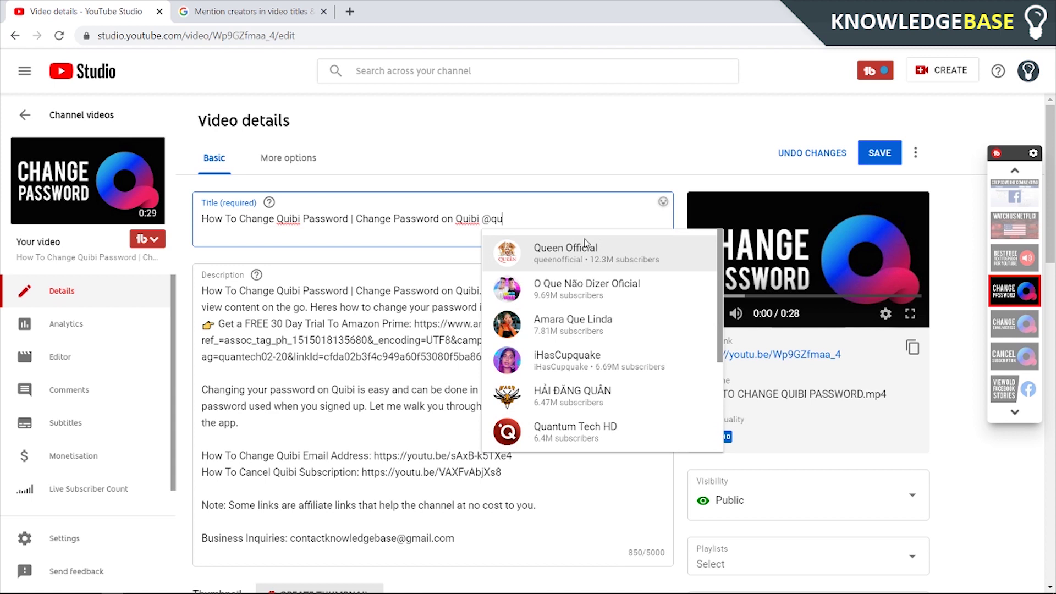
pyautogui.write('ibi')
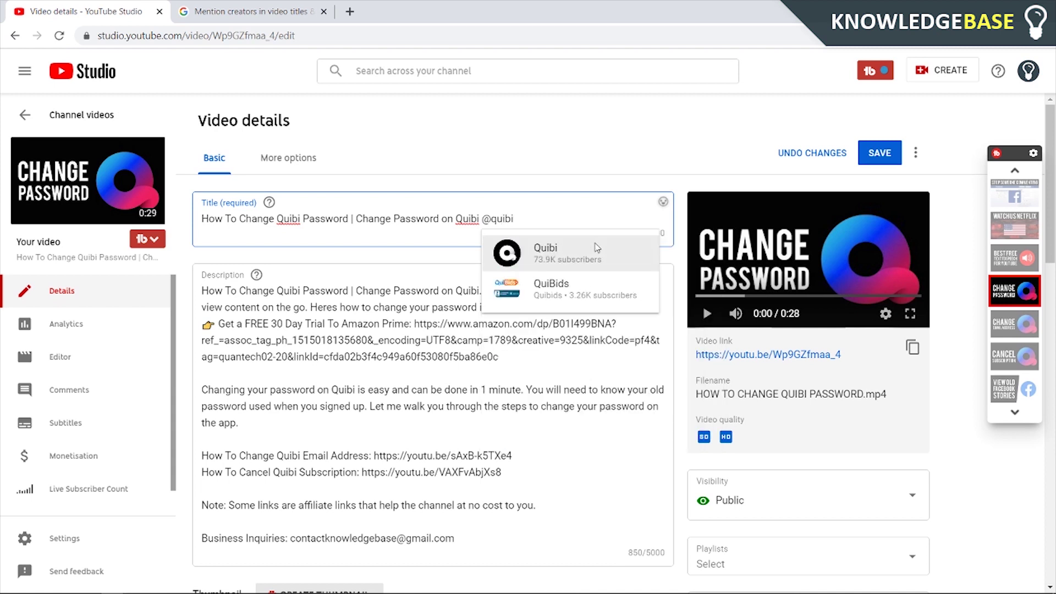
pyautogui.click(636, 252)
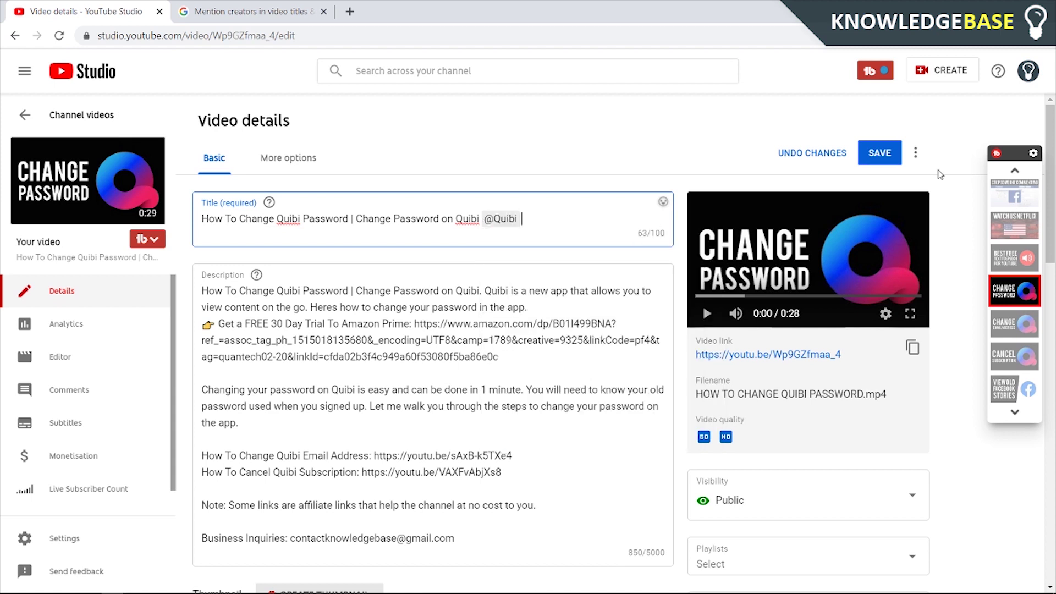
pyautogui.click(879, 162)
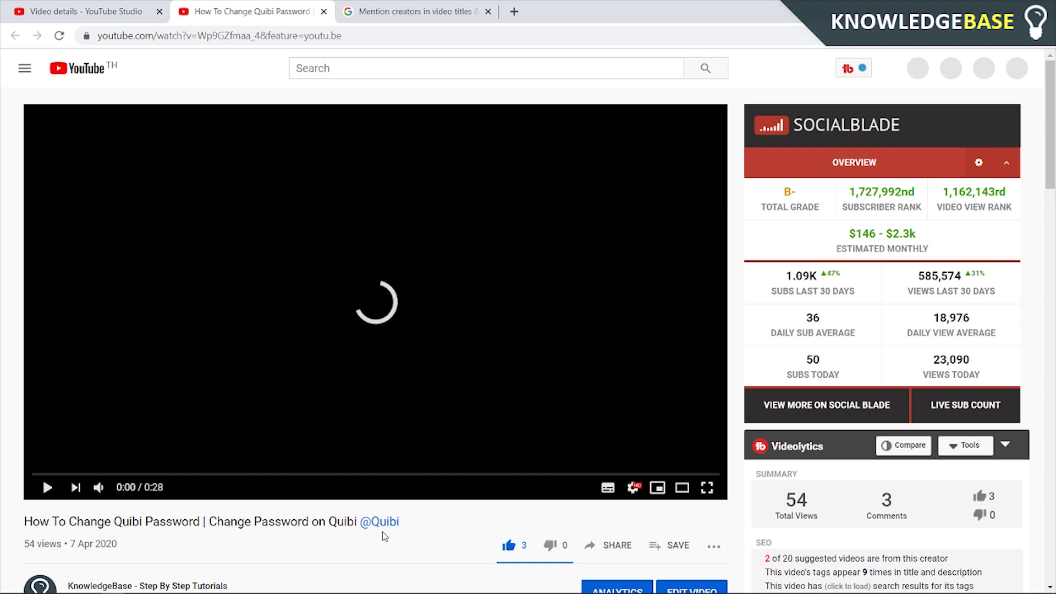
pyautogui.click(374, 529)
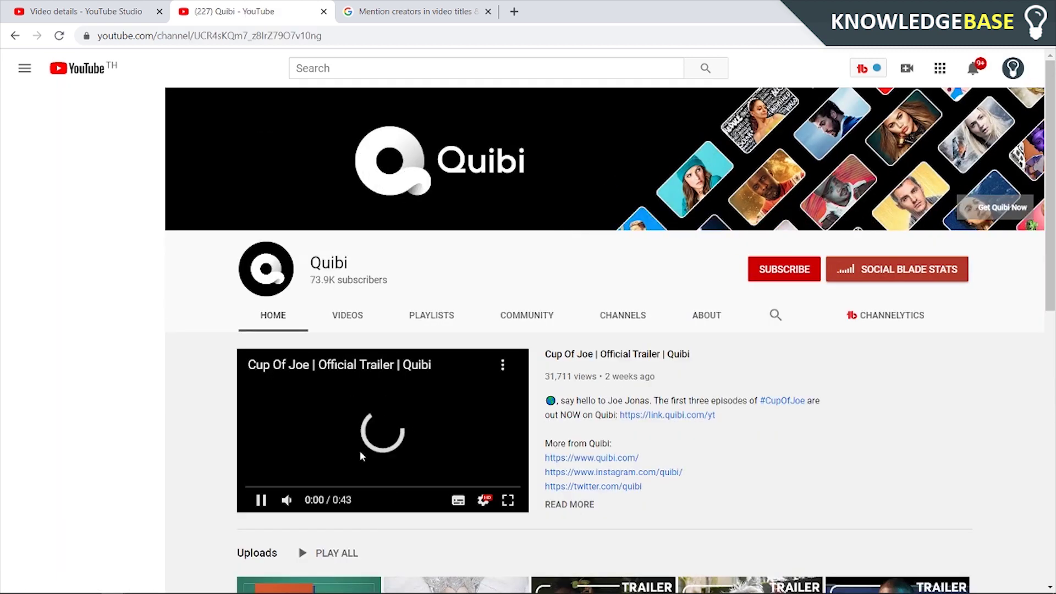
pyautogui.click(360, 452)
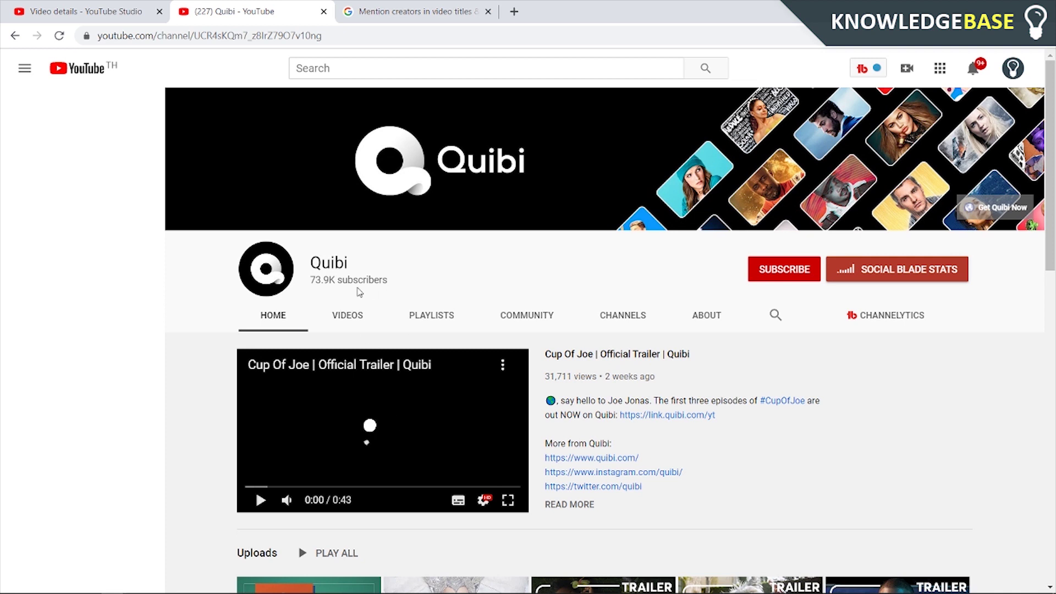